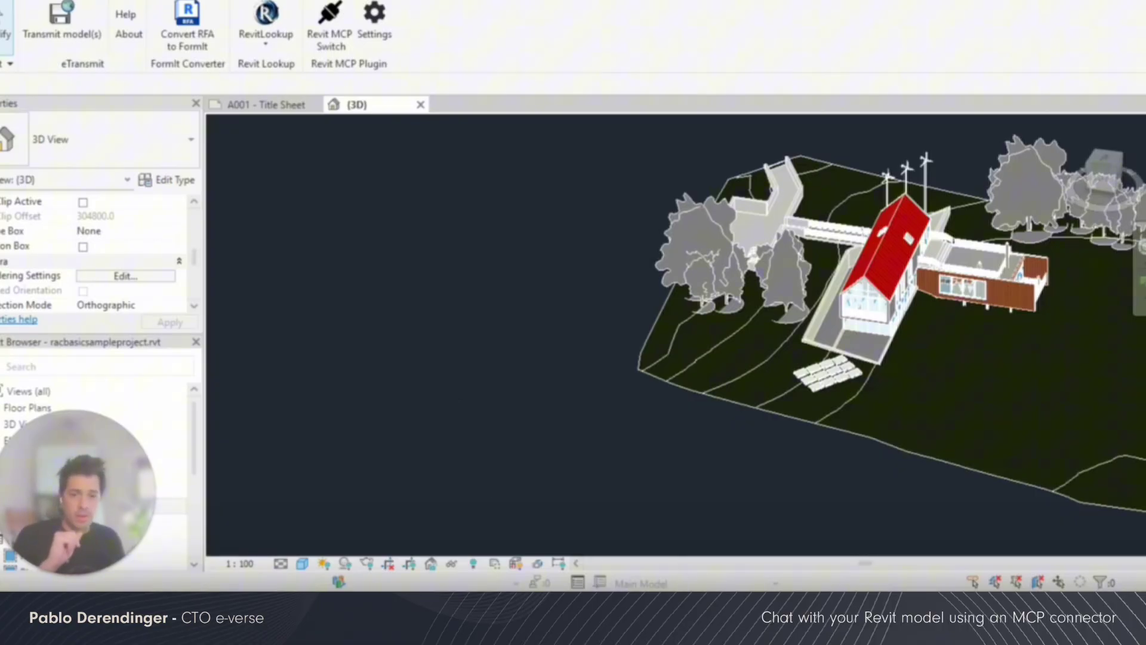
Look over the revit-mcp-plugin GitHub repository, then go back to the Revit sample house 3D view
{"action": "mouse_move", "coordinate": [690, 627]}
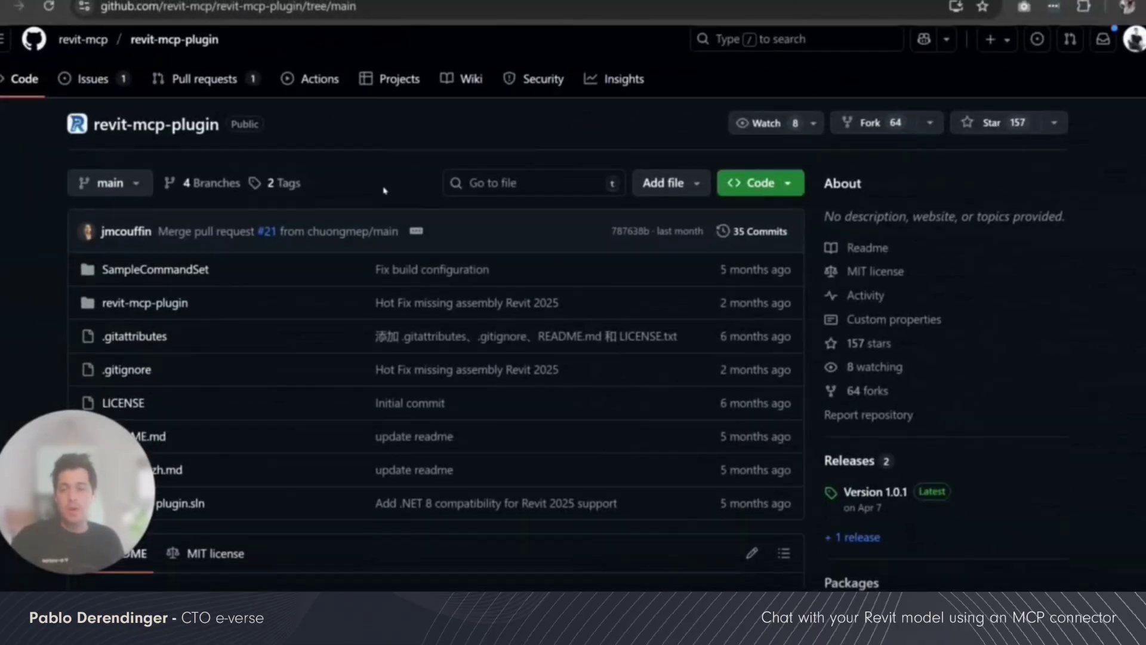
{"action": "scroll", "coordinate": [385, 191], "scroll_direction": "up", "scroll_amount": 1}
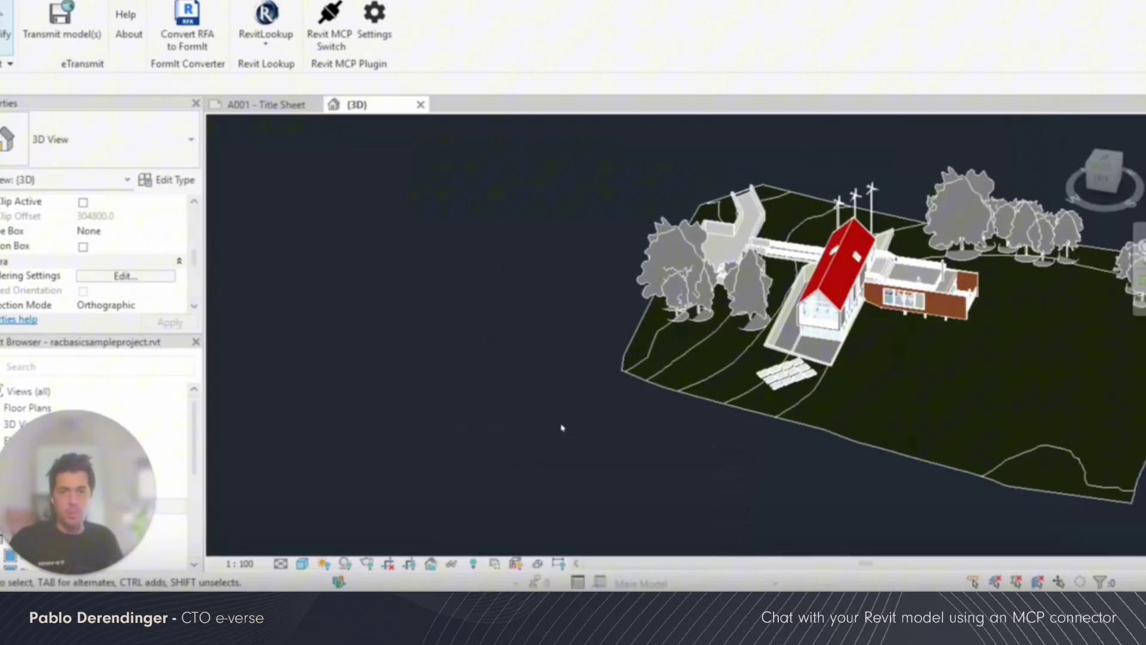
Pan the house model left in the 3D view and bring up a new Claude Sonnet 4 chat
{"action": "middle_click_drag", "start_coordinate": [563, 428], "coordinate": [475, 414]}
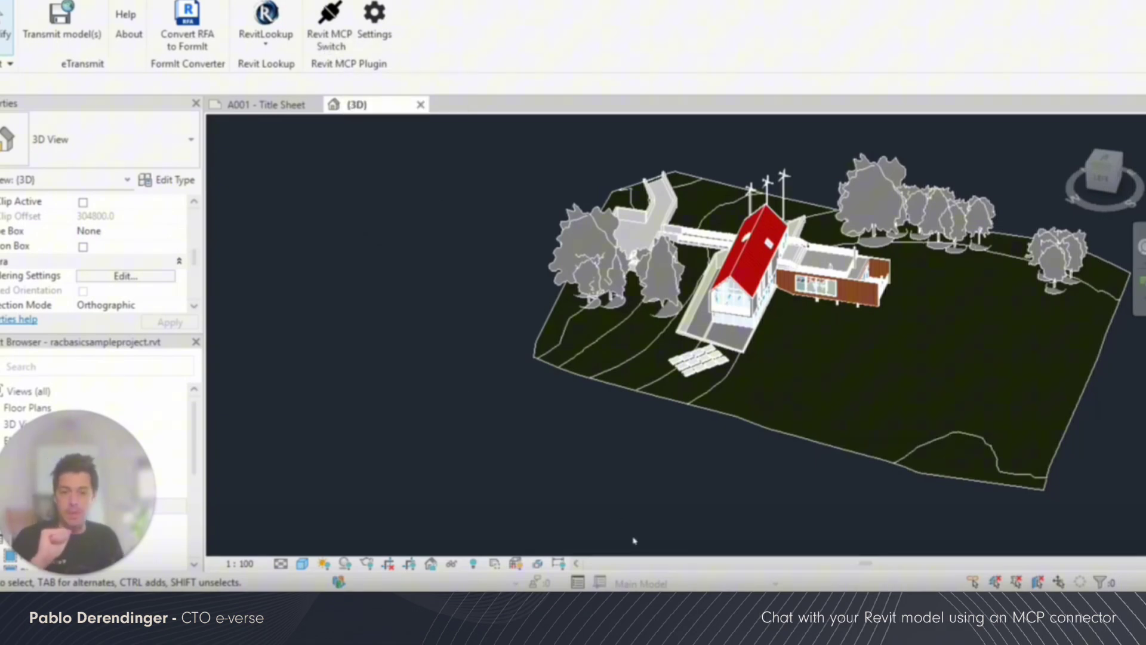
{"action": "left_click", "coordinate": [629, 604]}
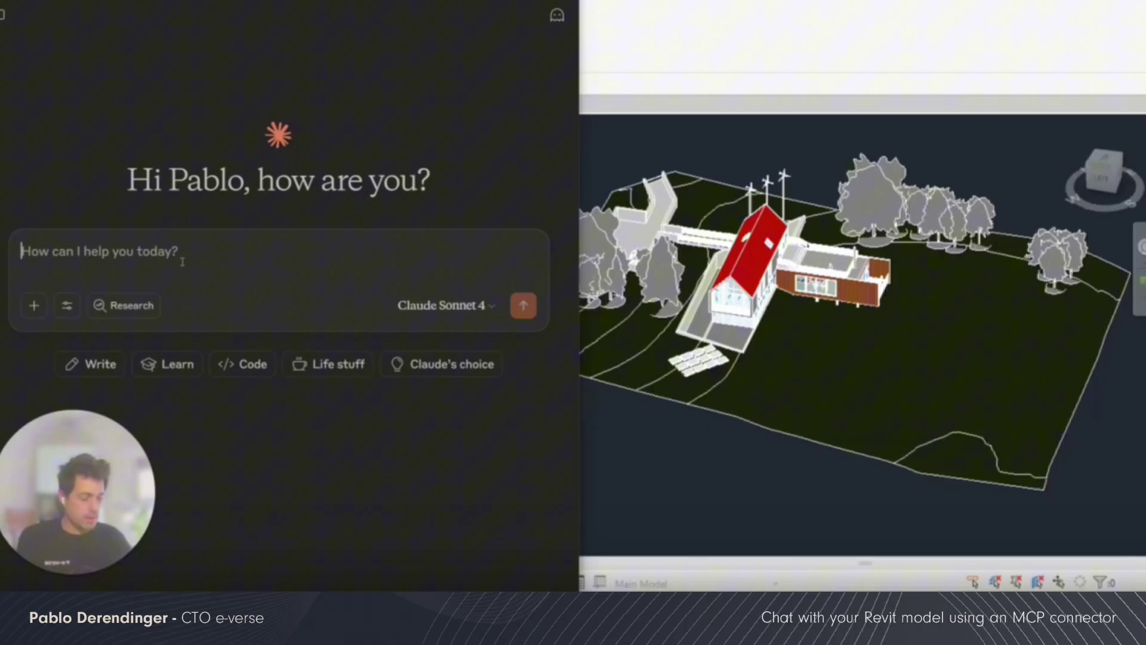
Ask Claude 'Hi! Can list all the walls in my model?' to get the 50-wall summary
{"action": "type", "text": "Hi!"}
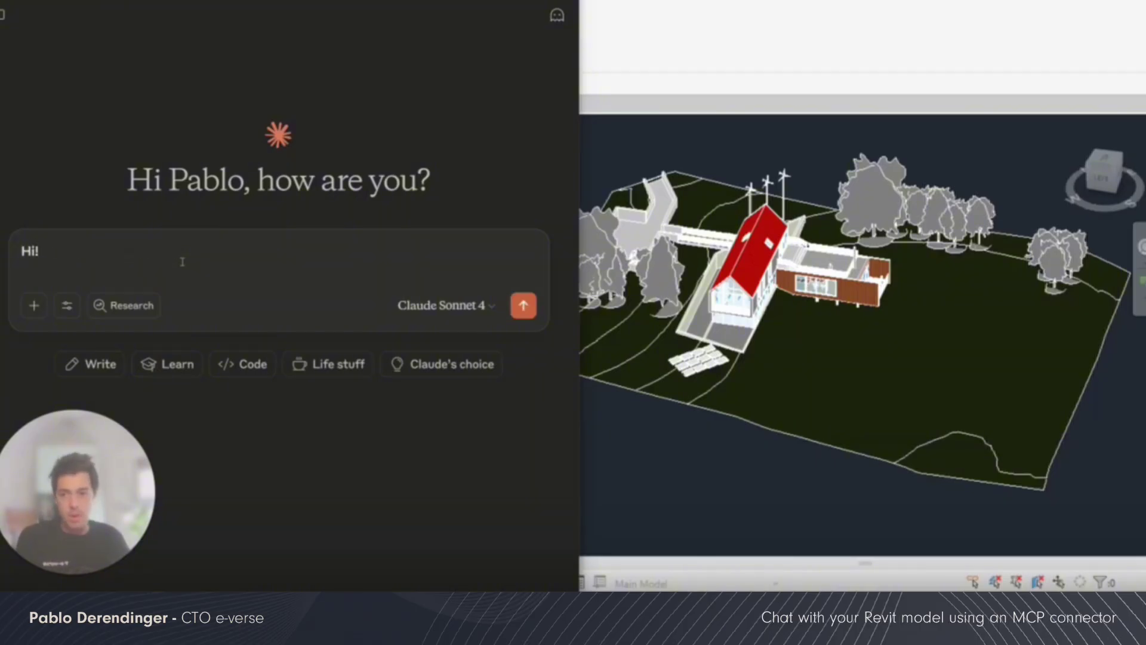
{"action": "left_click_drag", "start_coordinate": [126, 6], "coordinate": [157, 11]}
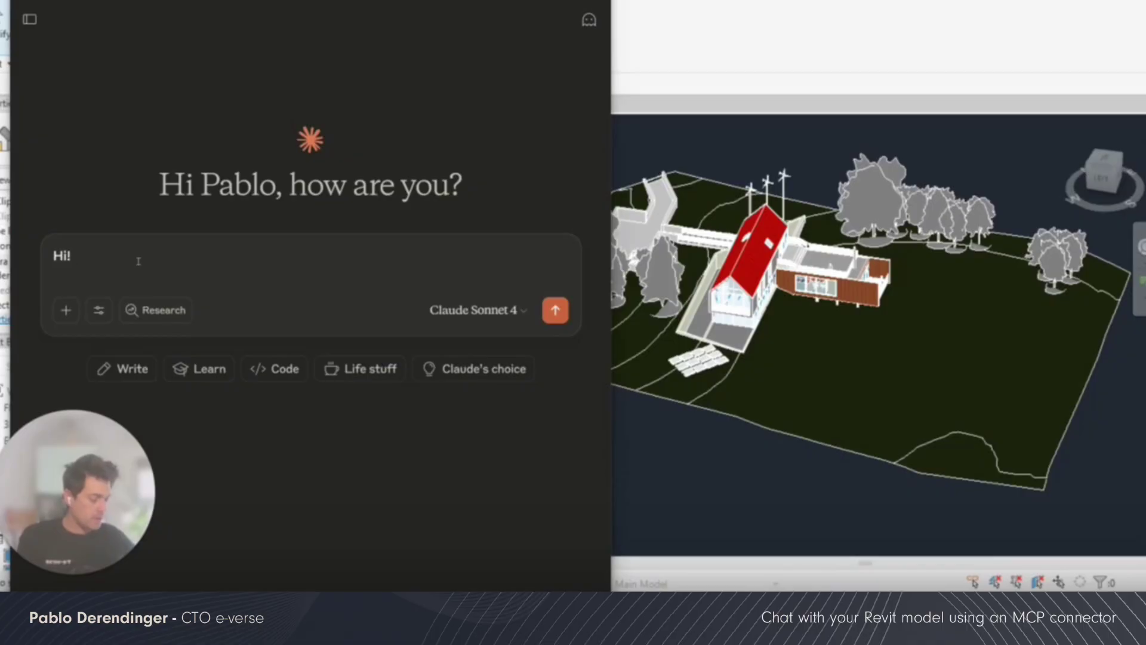
{"action": "type", "text": "Can lis"}
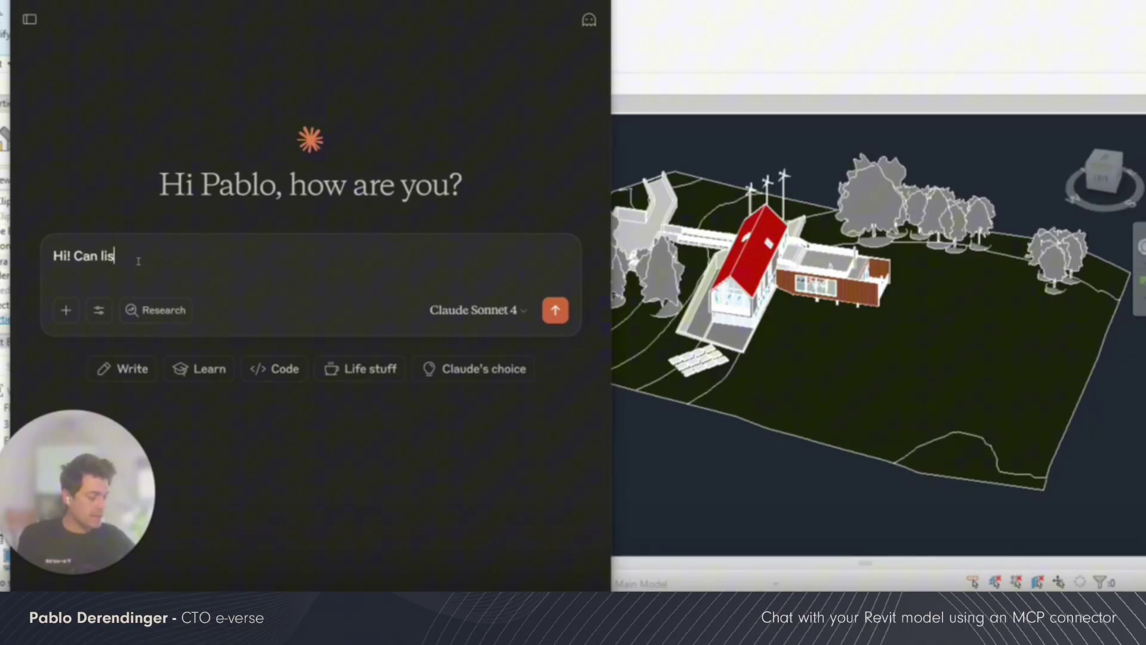
{"action": "type", "text": "t all the walls "}
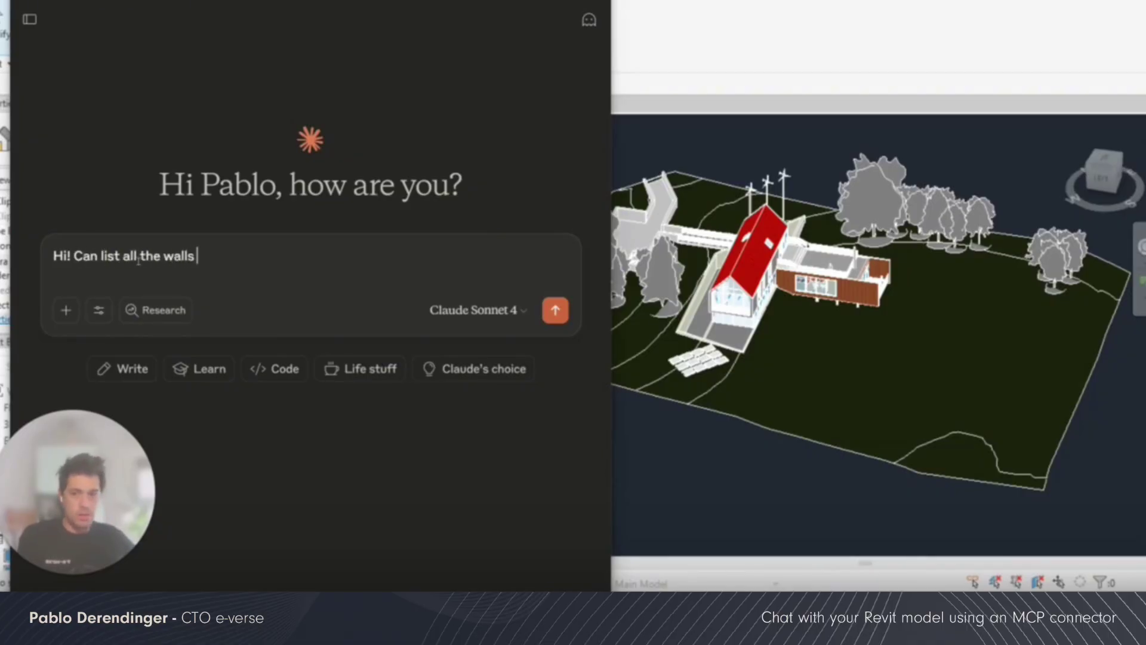
{"action": "type", "text": "in my model?"}
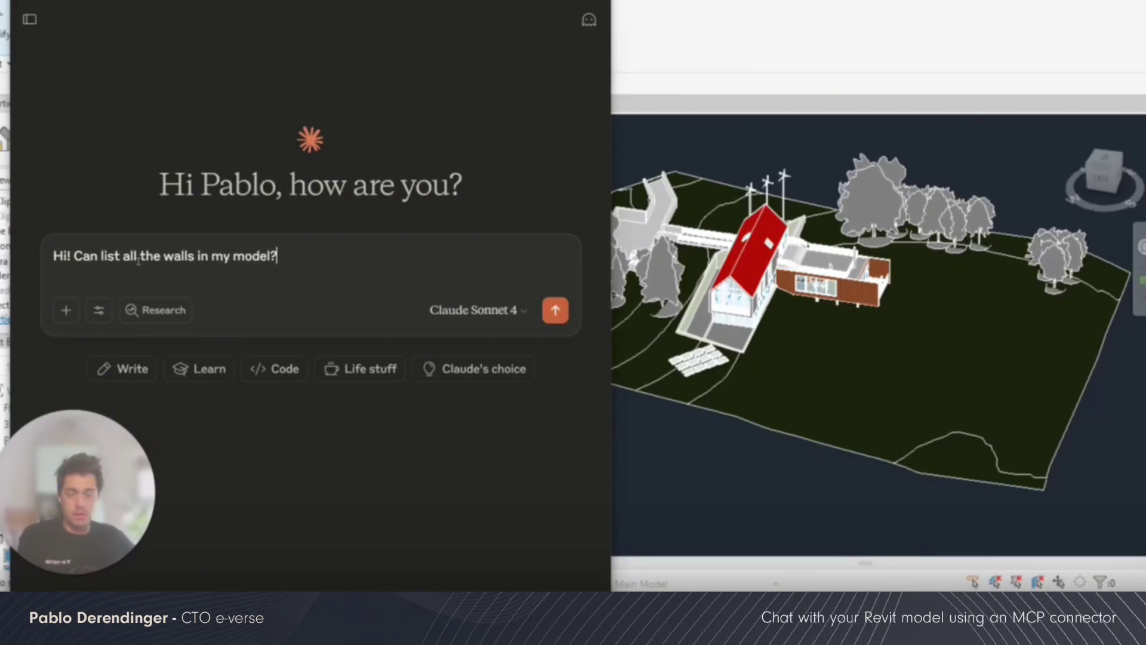
{"action": "key", "text": "Return"}
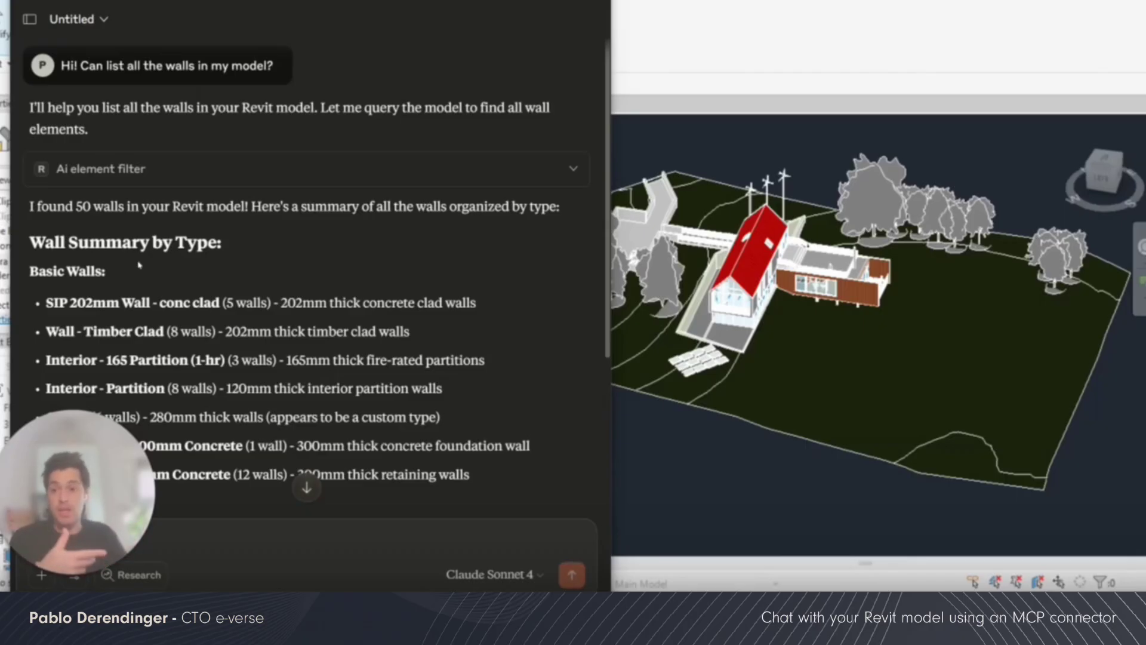
Move the chat right and scroll to Key Details: four levels, 550–6,498mm heights, 120–300mm thicknesses
{"action": "left_click_drag", "start_coordinate": [179, 4], "coordinate": [335, 2]}
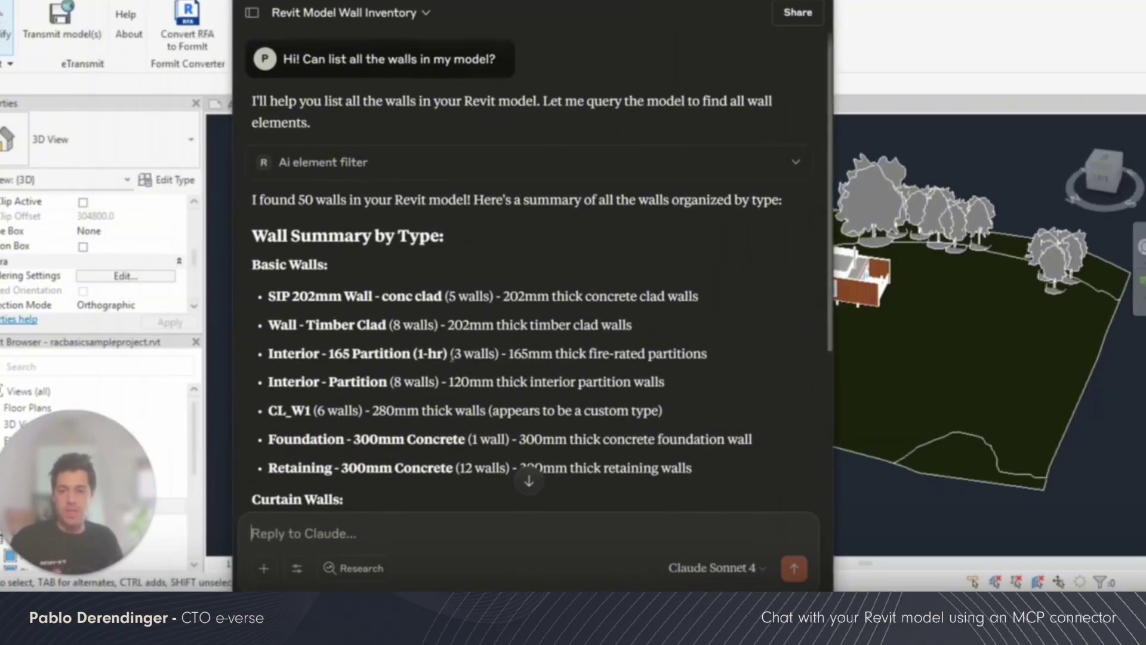
{"action": "scroll", "coordinate": [458, 355], "scroll_direction": "down", "scroll_amount": 5}
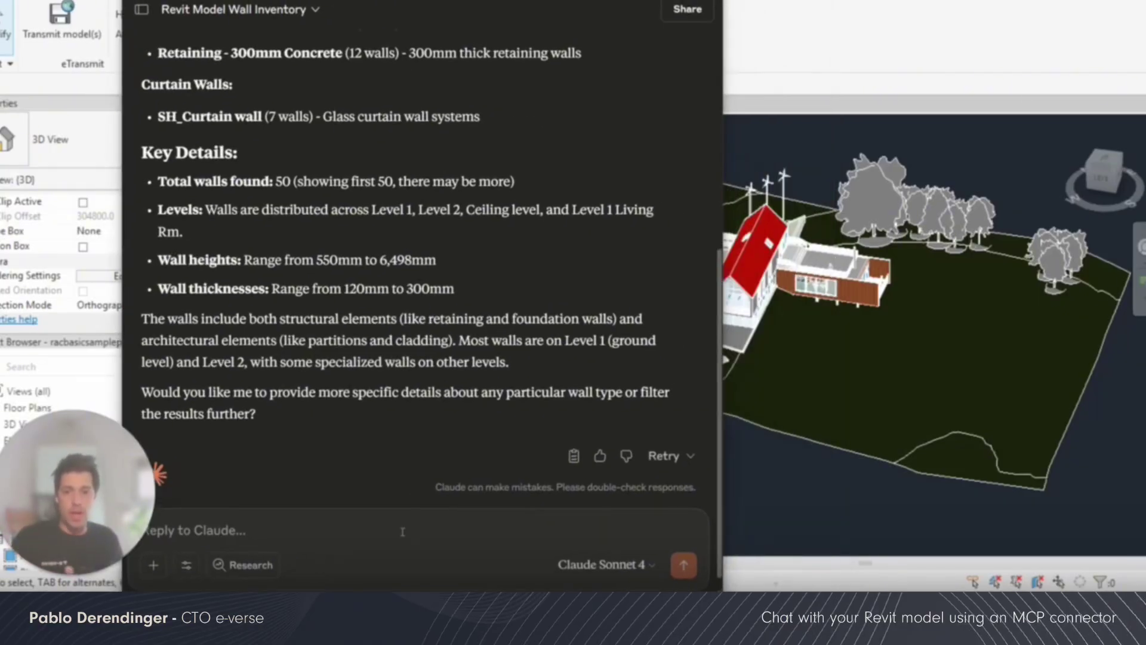
Send Claude the request 'Create a new wall in the model'
{"action": "type", "text": "C"}
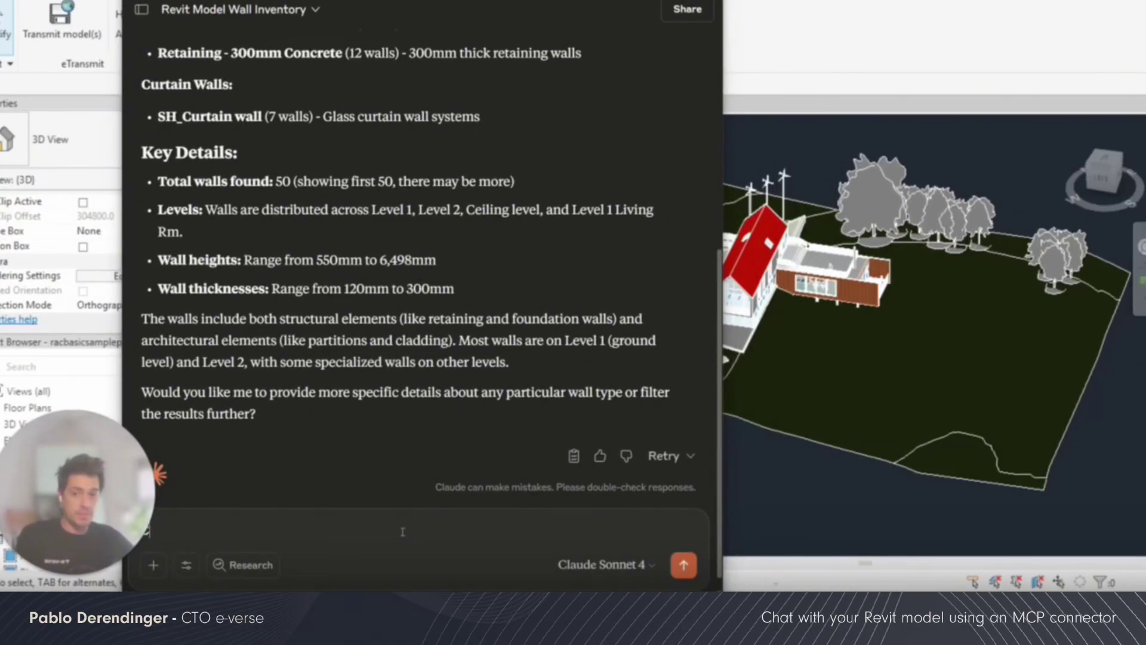
{"action": "type", "text": "reate a "}
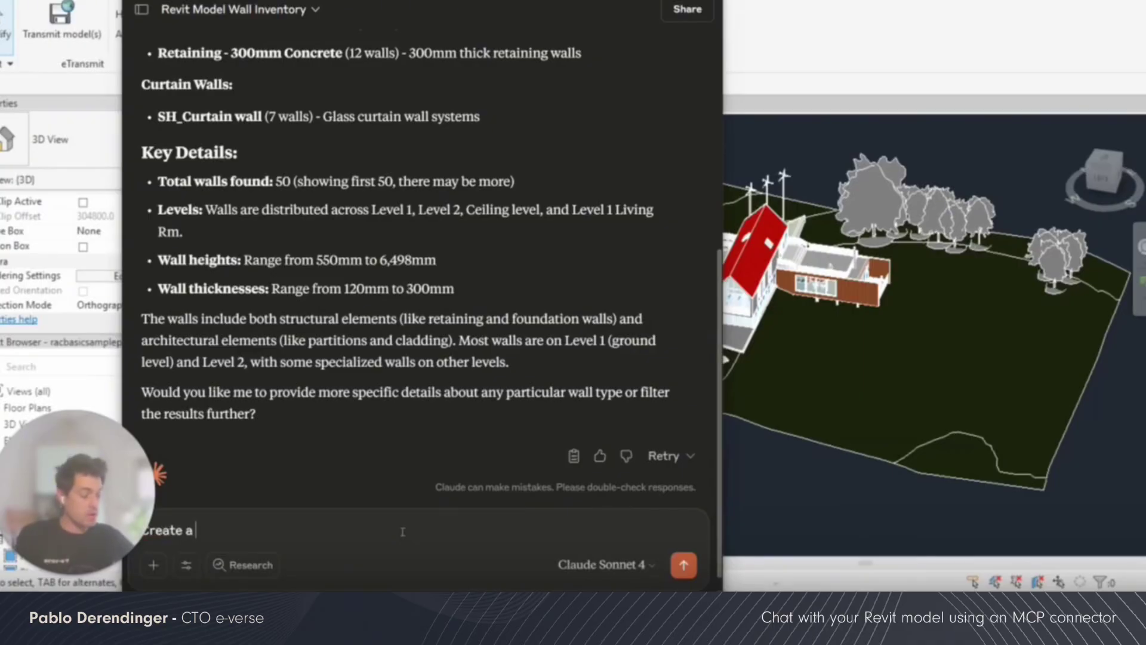
{"action": "type", "text": "new wall"}
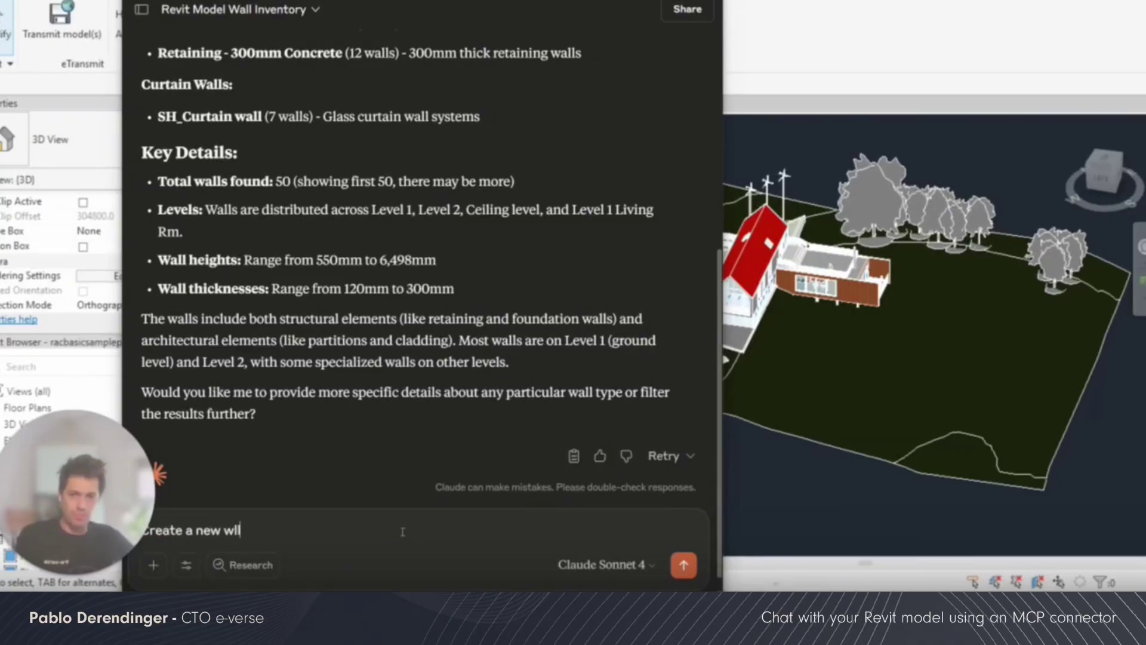
{"action": "type", "text": " in the model"}
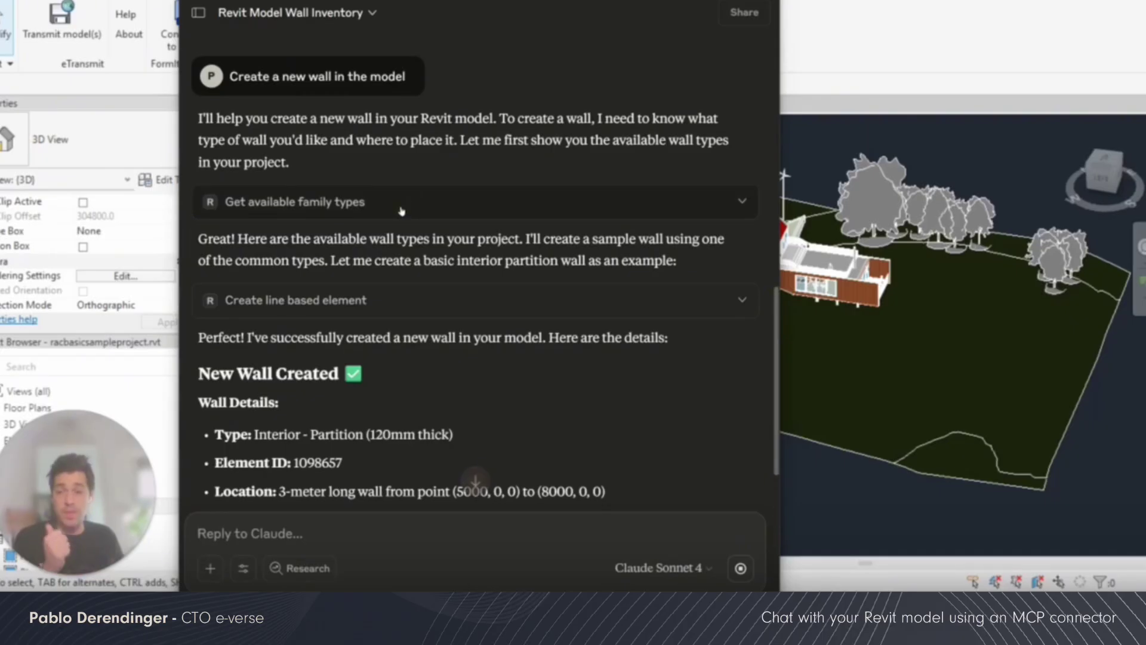
Inspect the wall-creation call details and highlight the Basic Wall family and 3000mm length
{"action": "left_click", "coordinate": [415, 308]}
{"action": "scroll", "coordinate": [421, 335], "scroll_direction": "down", "scroll_amount": 7}
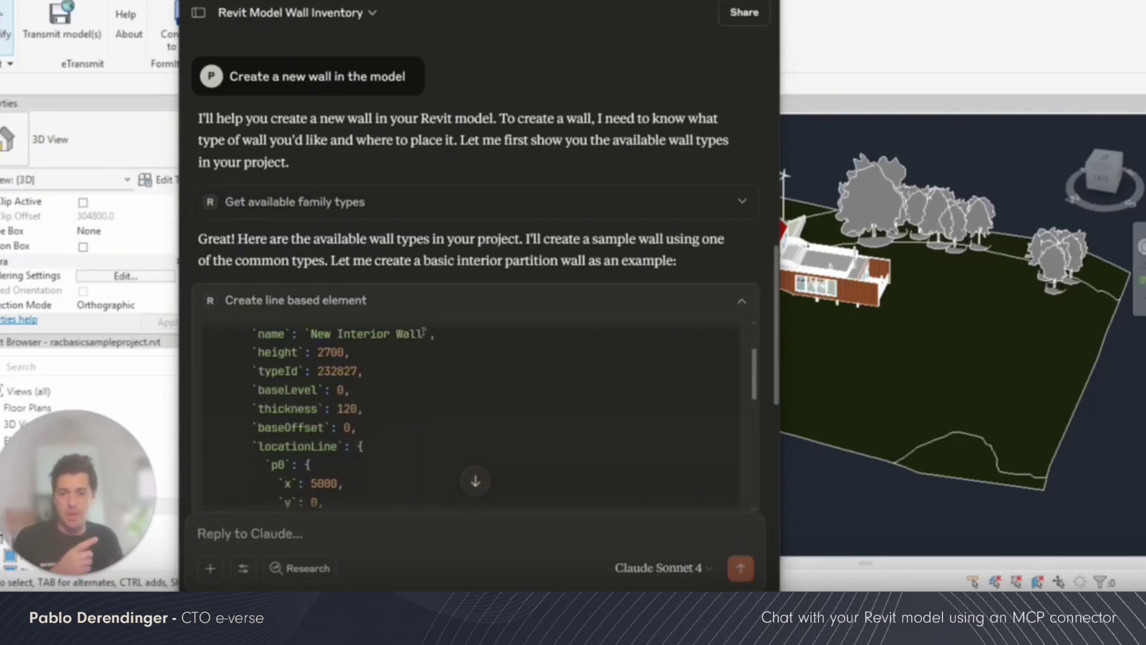
{"action": "scroll", "coordinate": [380, 413], "scroll_direction": "up", "scroll_amount": 3}
{"action": "scroll", "coordinate": [379, 413], "scroll_direction": "up", "scroll_amount": 4}
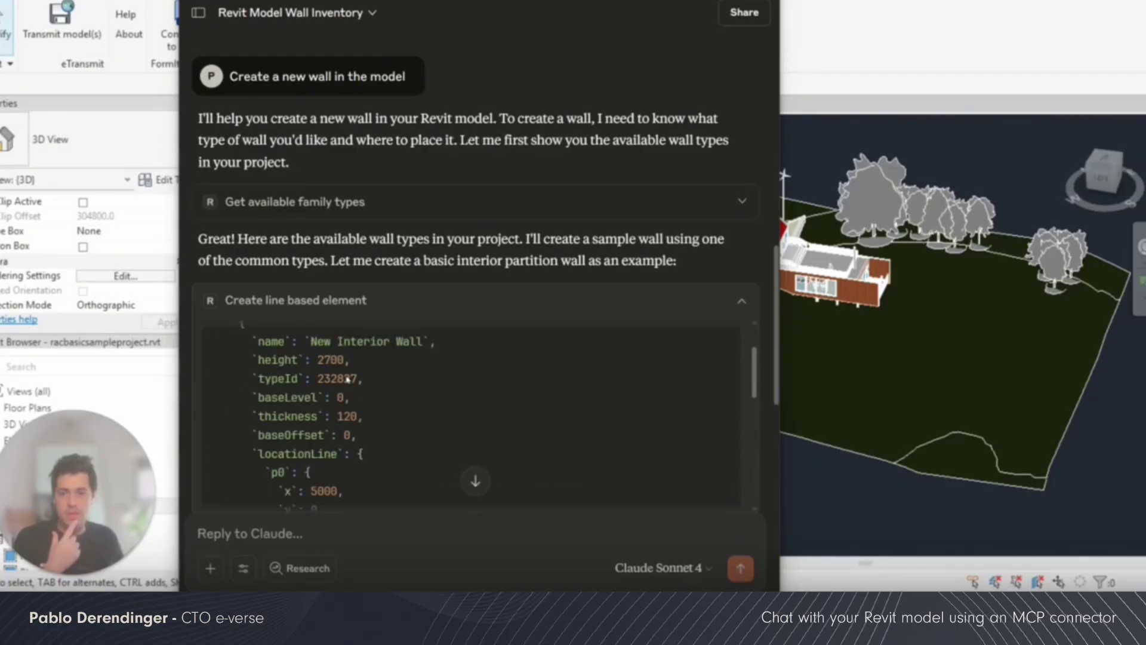
{"action": "scroll", "coordinate": [380, 413], "scroll_direction": "down", "scroll_amount": 10}
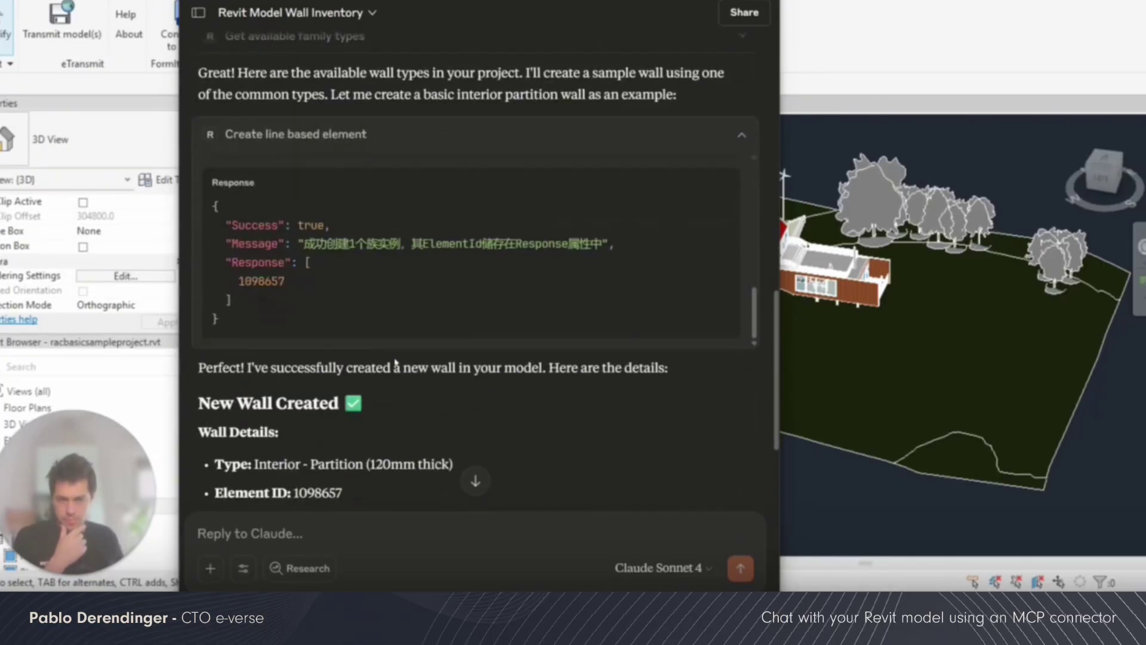
{"action": "scroll", "coordinate": [609, 239], "scroll_direction": "down", "scroll_amount": 2}
{"action": "left_click", "coordinate": [741, 60]}
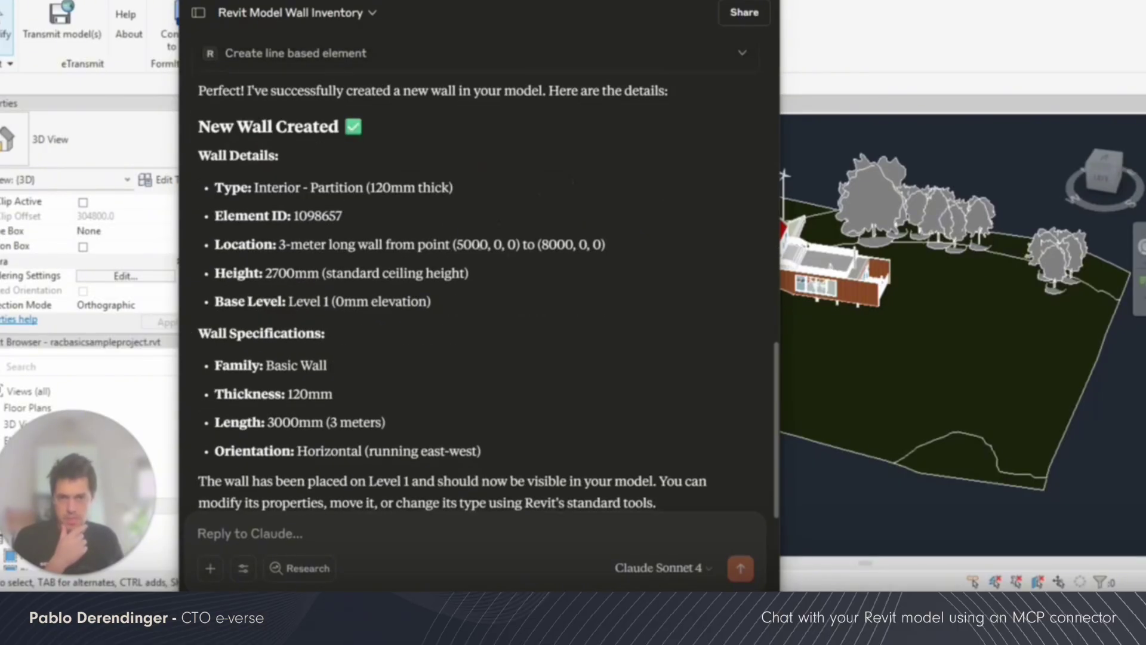
{"action": "scroll", "coordinate": [477, 286], "scroll_direction": "down", "scroll_amount": 2}
{"action": "scroll", "coordinate": [455, 321], "scroll_direction": "down", "scroll_amount": 4}
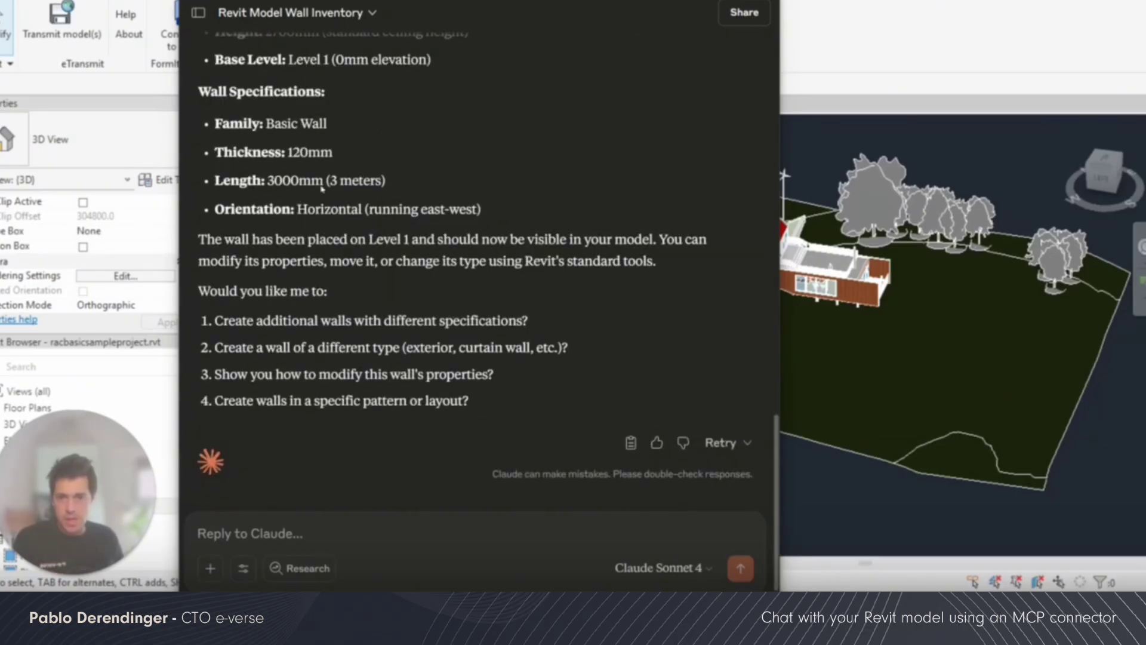
{"action": "left_click_drag", "start_coordinate": [267, 124], "coordinate": [327, 123]}
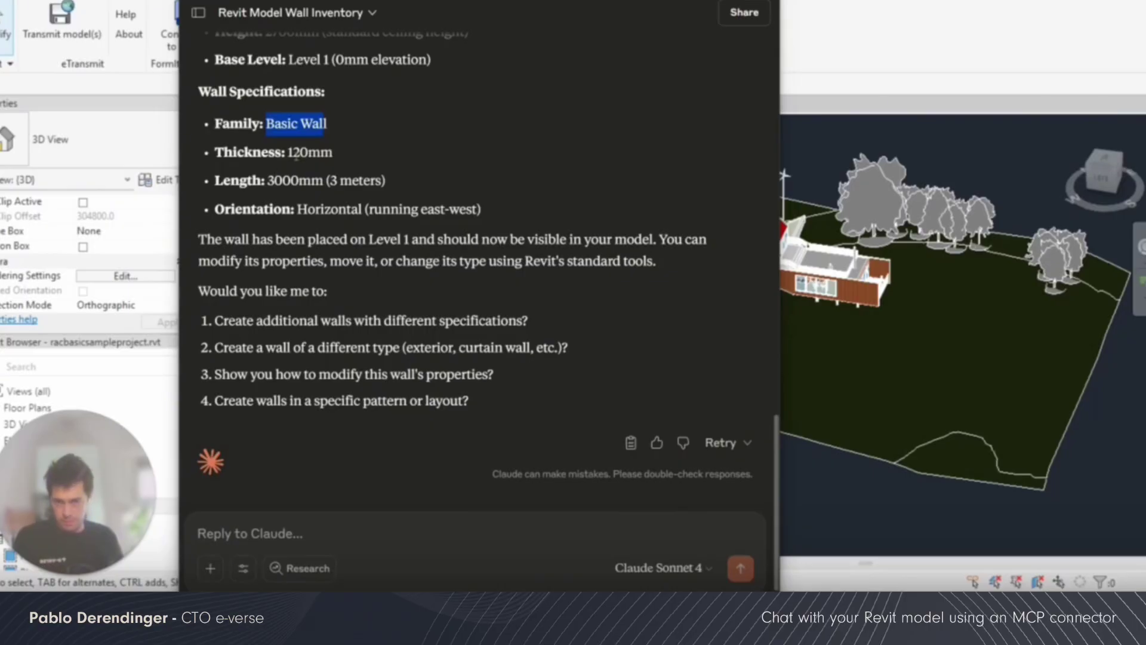
{"action": "left_click_drag", "start_coordinate": [275, 180], "coordinate": [323, 181]}
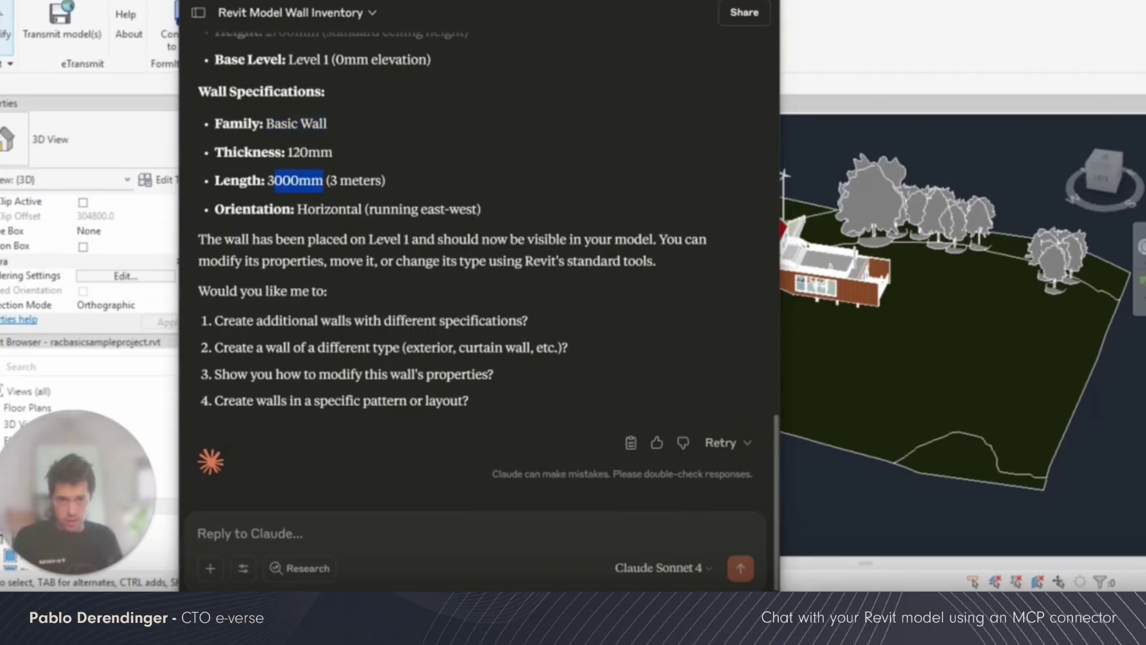
Bring Revit forward and orbit and zoom the 3D view so the house's back faces forward
{"action": "left_click_drag", "start_coordinate": [538, 3], "coordinate": [403, 3]}
{"action": "scroll", "coordinate": [765, 328], "scroll_direction": "down", "scroll_amount": 4}
{"action": "left_click", "coordinate": [770, 450]}
{"action": "middle_click_drag", "start_coordinate": [792, 452], "coordinate": [893, 439], "text": "shift"}
{"action": "scroll", "coordinate": [837, 335], "scroll_direction": "up", "scroll_amount": 1}
{"action": "scroll", "coordinate": [755, 358], "scroll_direction": "up", "scroll_amount": 1}
{"action": "middle_click_drag", "start_coordinate": [486, 367], "coordinate": [589, 530]}
{"action": "scroll", "coordinate": [759, 414], "scroll_direction": "down", "scroll_amount": 1}
{"action": "scroll", "coordinate": [628, 404], "scroll_direction": "up", "scroll_amount": 5}
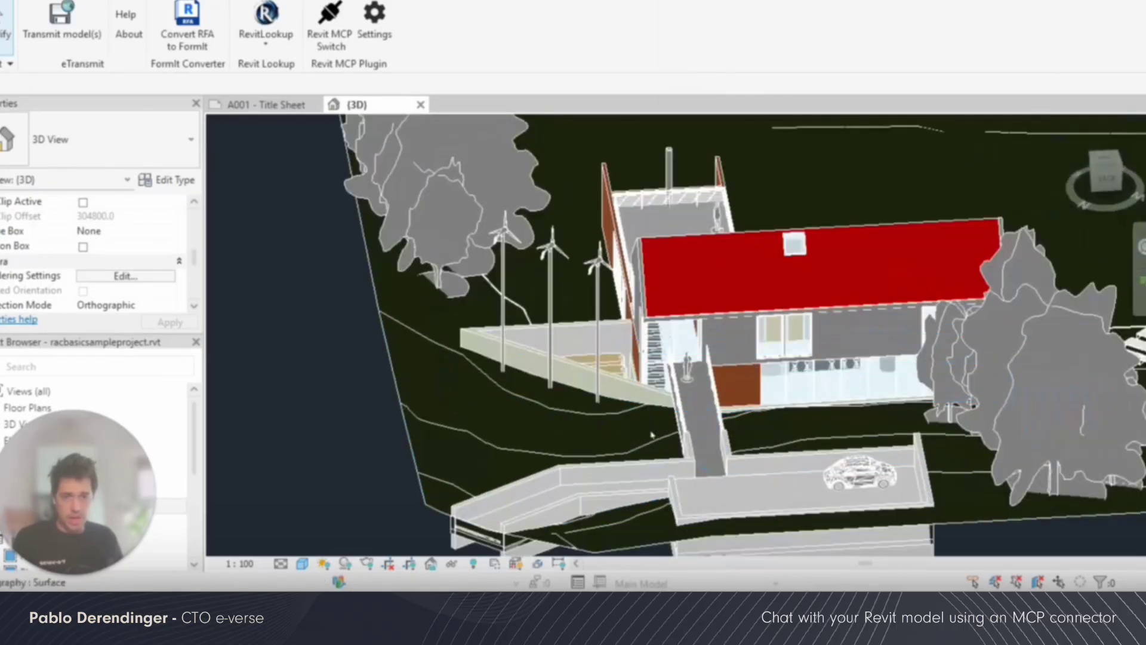
Isolate the Walls category in the 3D view with the IC shortcut
{"action": "left_click", "coordinate": [742, 461]}
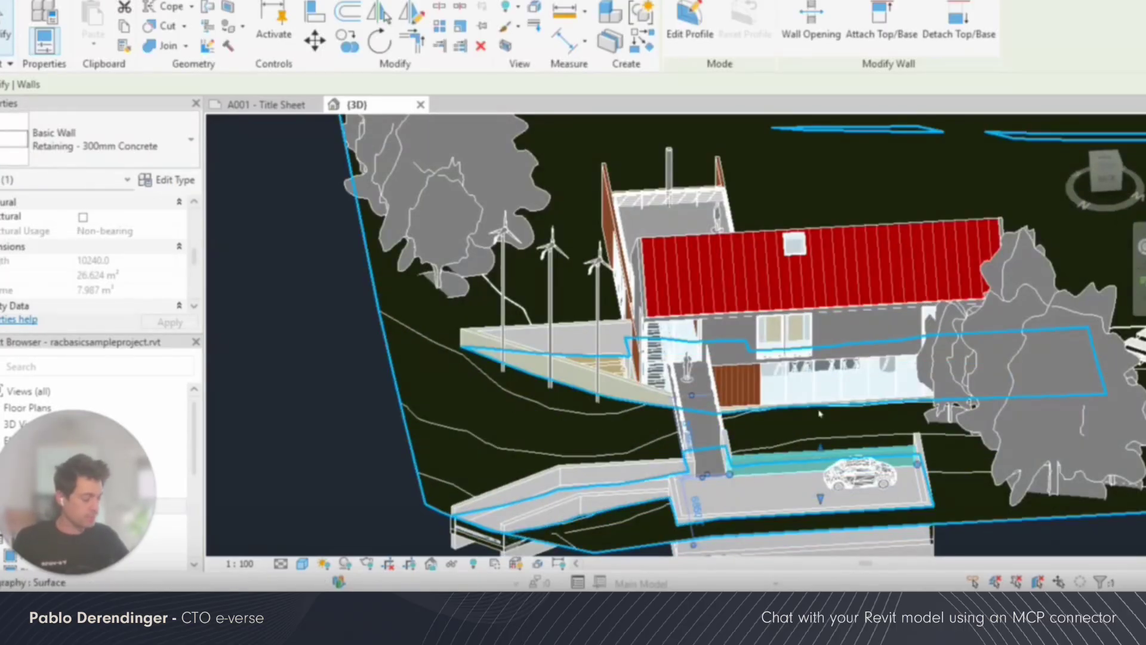
{"action": "key", "text": "i"}
{"action": "key", "text": "c"}
{"action": "left_click", "coordinate": [361, 297]}
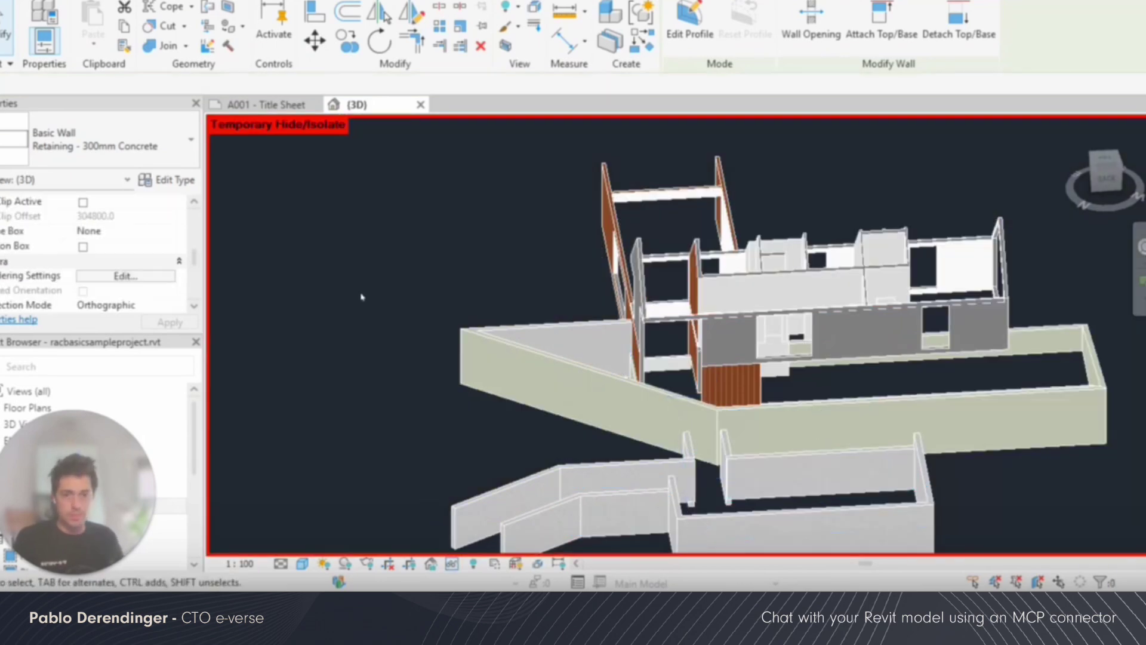
Orbit and zoom the isolated walls to face the house's left side, then return to Claude
{"action": "middle_click_drag", "start_coordinate": [361, 297], "coordinate": [862, 289], "text": "shift"}
{"action": "scroll", "coordinate": [622, 475], "scroll_direction": "up", "scroll_amount": 3}
{"action": "middle_click_drag", "start_coordinate": [382, 459], "coordinate": [824, 479], "text": "shift"}
{"action": "scroll", "coordinate": [818, 460], "scroll_direction": "up", "scroll_amount": 2}
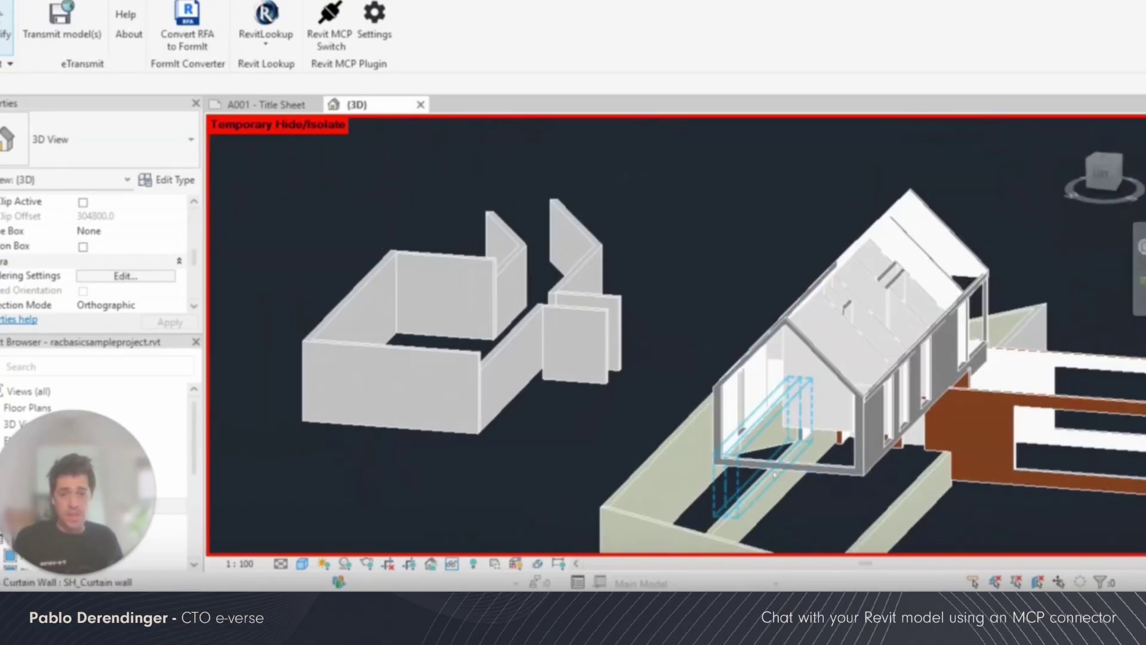
{"action": "scroll", "coordinate": [775, 473], "scroll_direction": "down", "scroll_amount": 10}
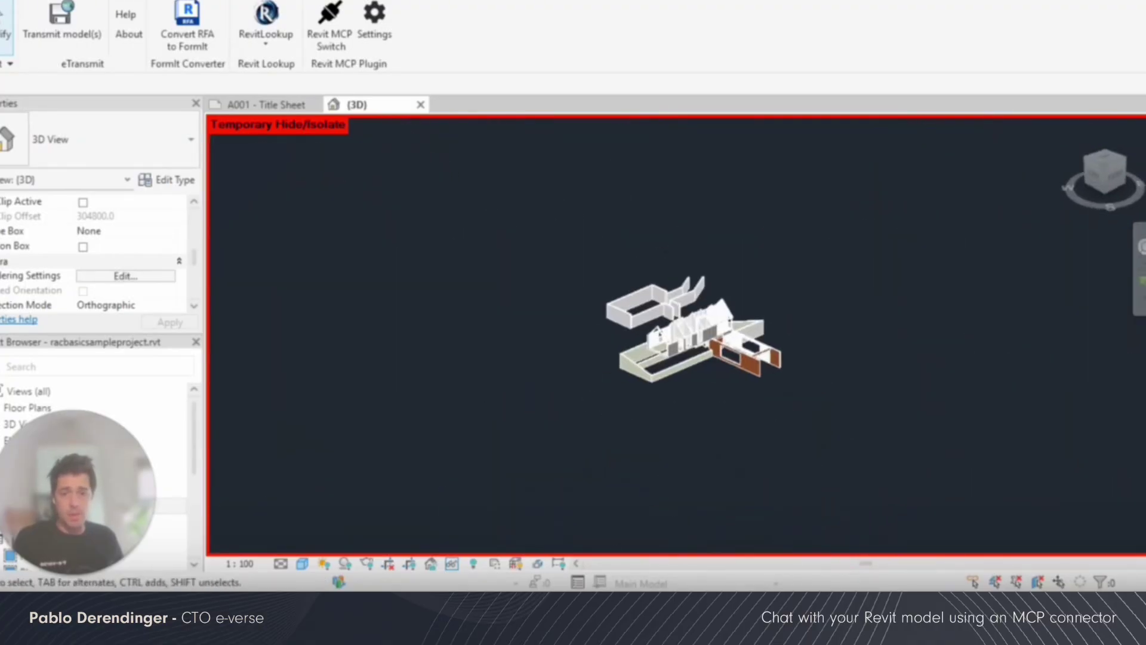
{"action": "key", "text": "alt+Tab"}
Ask Claude "can't see it! Can you highlith it?" so it colours the new wall red
{"action": "left_click", "coordinate": [333, 544]}
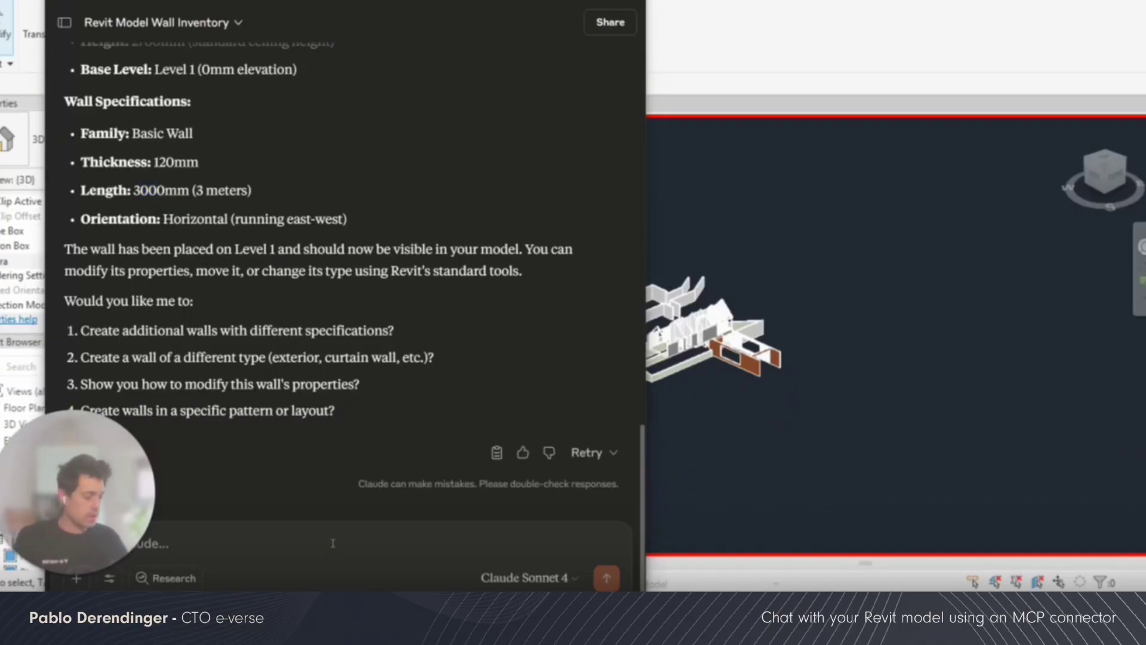
{"action": "type", "text": "c"}
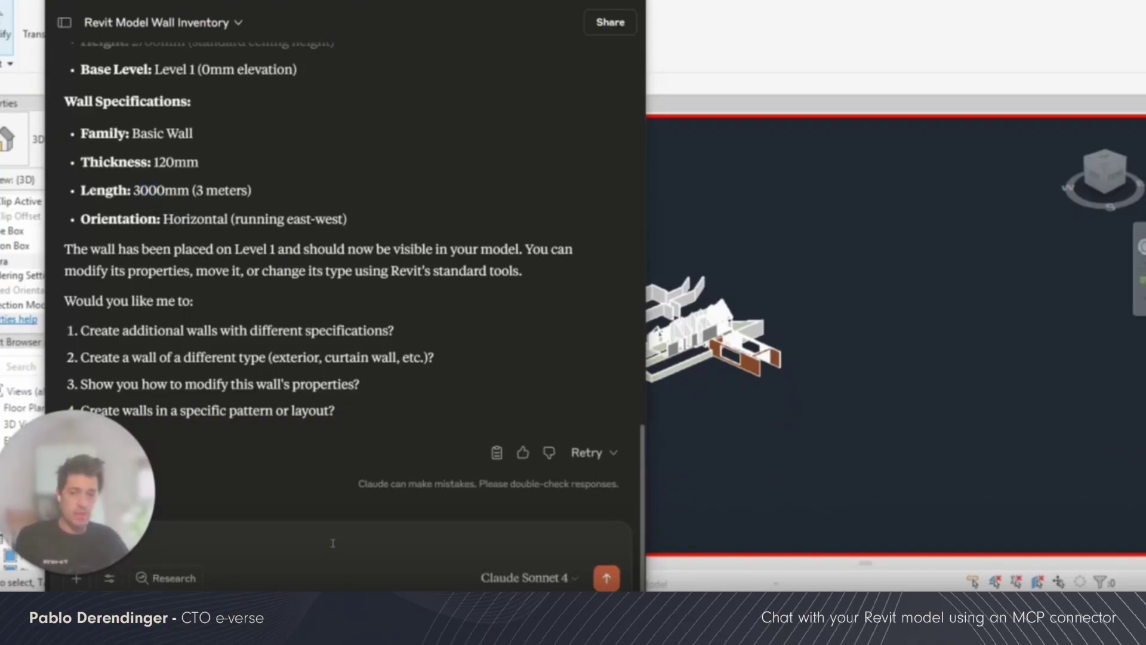
{"action": "type", "text": "an't see it!"}
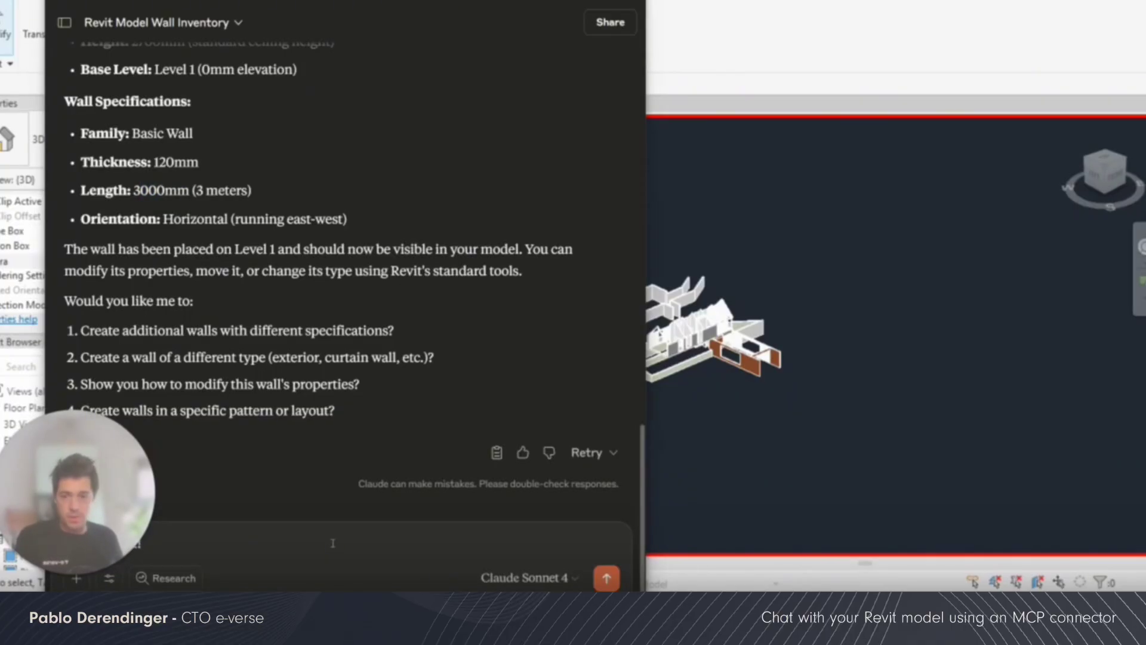
{"action": "left_click_drag", "start_coordinate": [397, 5], "coordinate": [461, 2]}
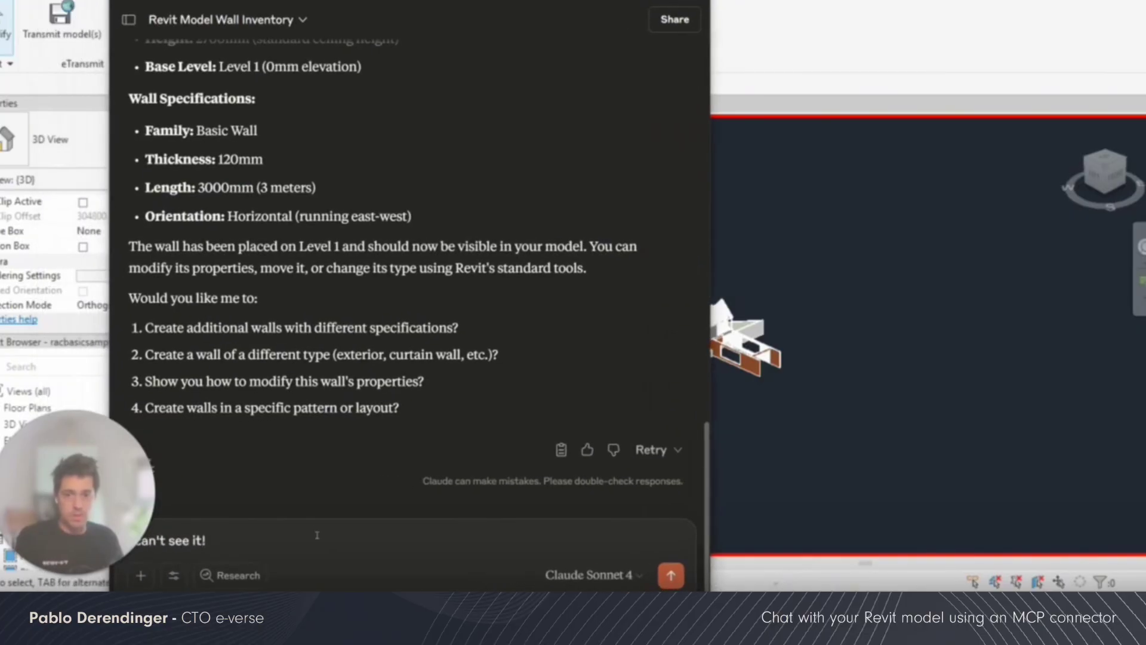
{"action": "type", "text": "Can you "}
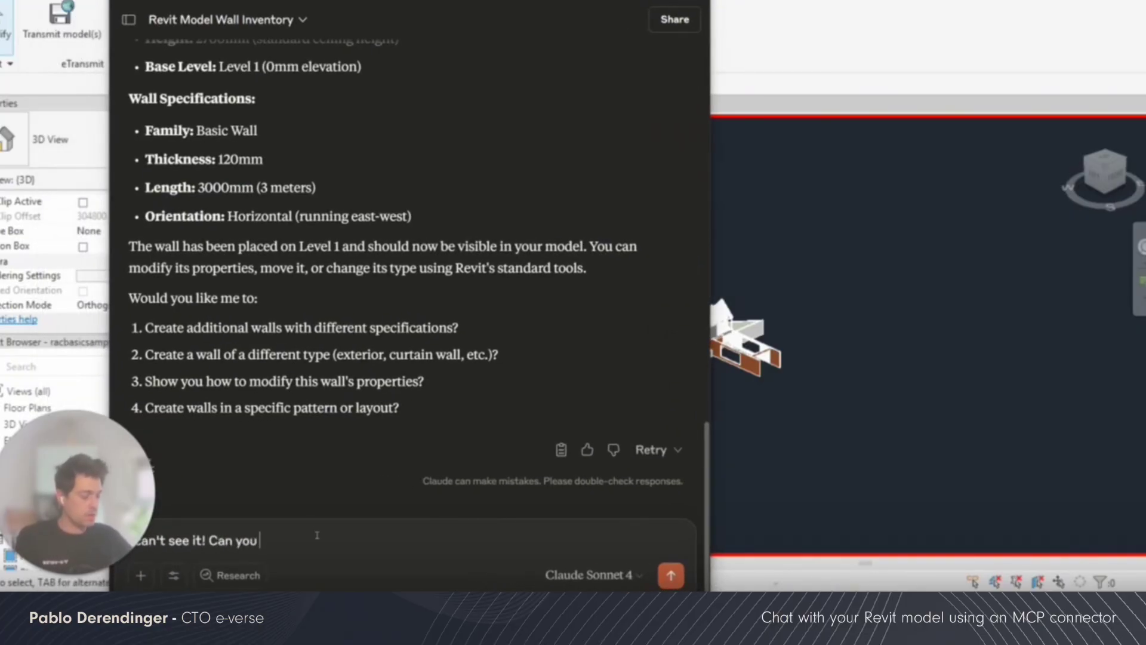
{"action": "type", "text": "highlith it?"}
{"action": "key", "text": "Return"}
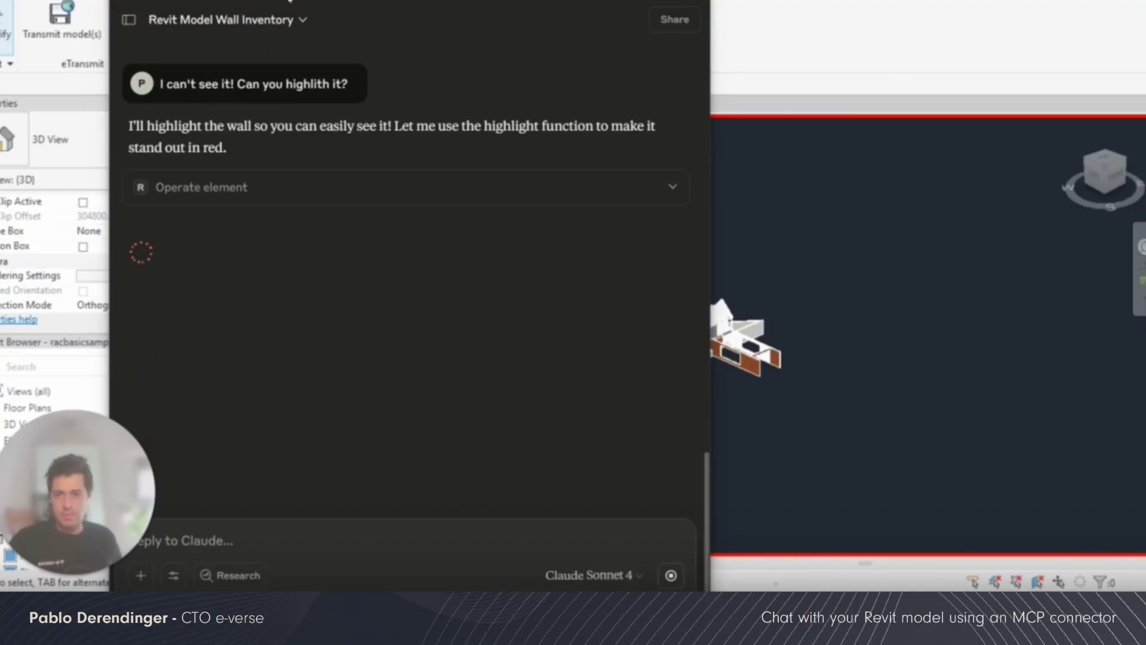
{"action": "left_click_drag", "start_coordinate": [289, 0], "coordinate": [172, 23]}
Bring Revit forward and orbit and zoom the isolated-walls view toward the red partition wall
{"action": "scroll", "coordinate": [696, 433], "scroll_direction": "down", "scroll_amount": 3}
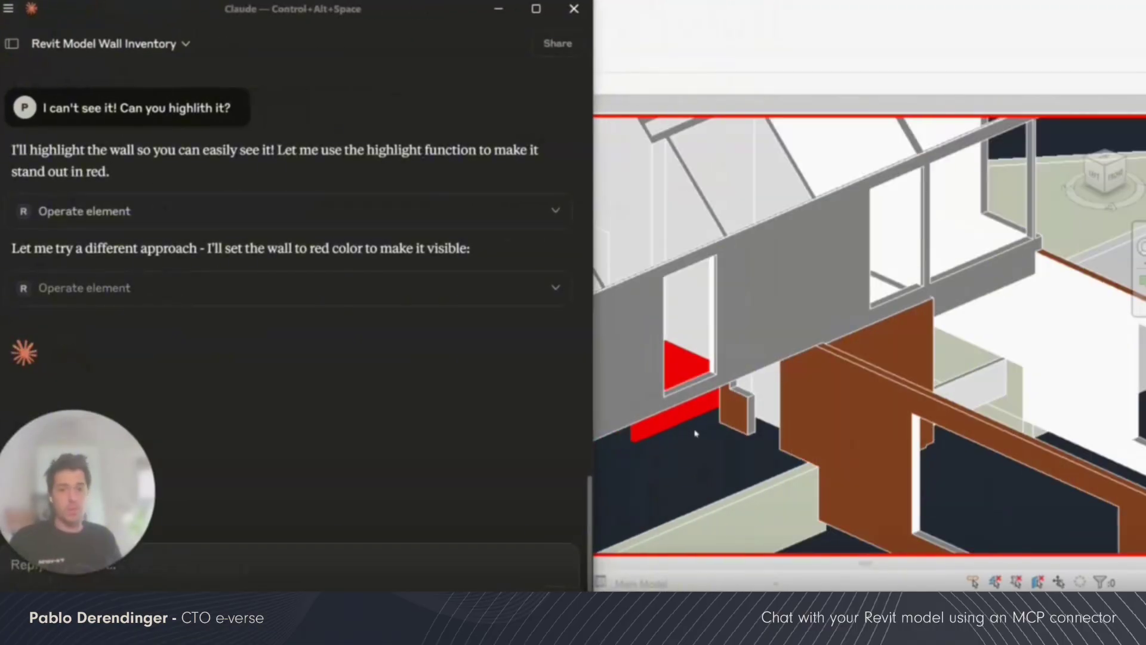
{"action": "left_click", "coordinate": [687, 443]}
{"action": "middle_click_drag", "start_coordinate": [686, 443], "coordinate": [696, 367], "text": "shift"}
{"action": "scroll", "coordinate": [768, 228], "scroll_direction": "up", "scroll_amount": 2}
{"action": "left_click", "coordinate": [678, 386]}
{"action": "middle_click_drag", "start_coordinate": [675, 427], "coordinate": [627, 338], "text": "shift"}
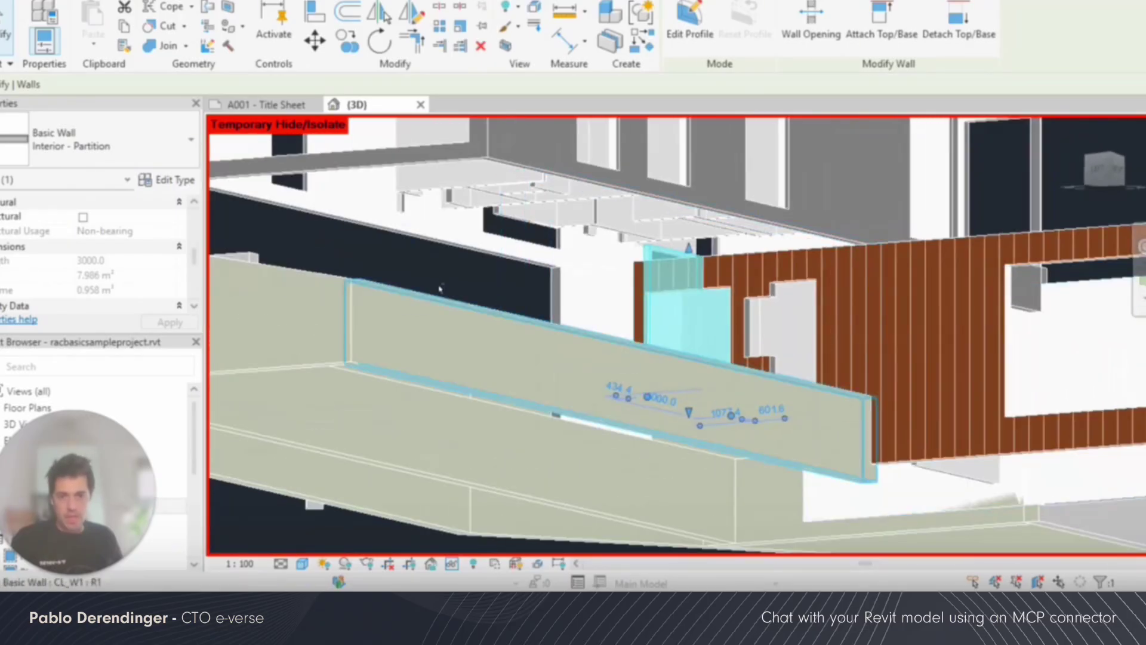
{"action": "middle_click_drag", "start_coordinate": [440, 289], "coordinate": [423, 304], "text": "shift"}
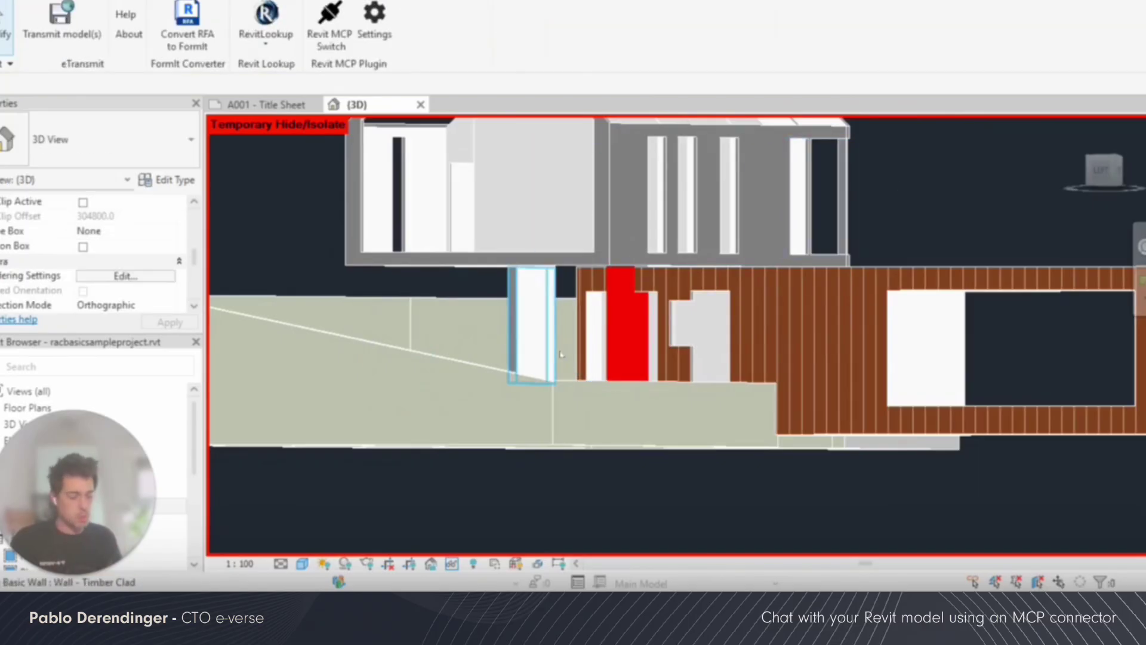
{"action": "middle_click_drag", "start_coordinate": [566, 331], "coordinate": [577, 411], "text": "shift"}
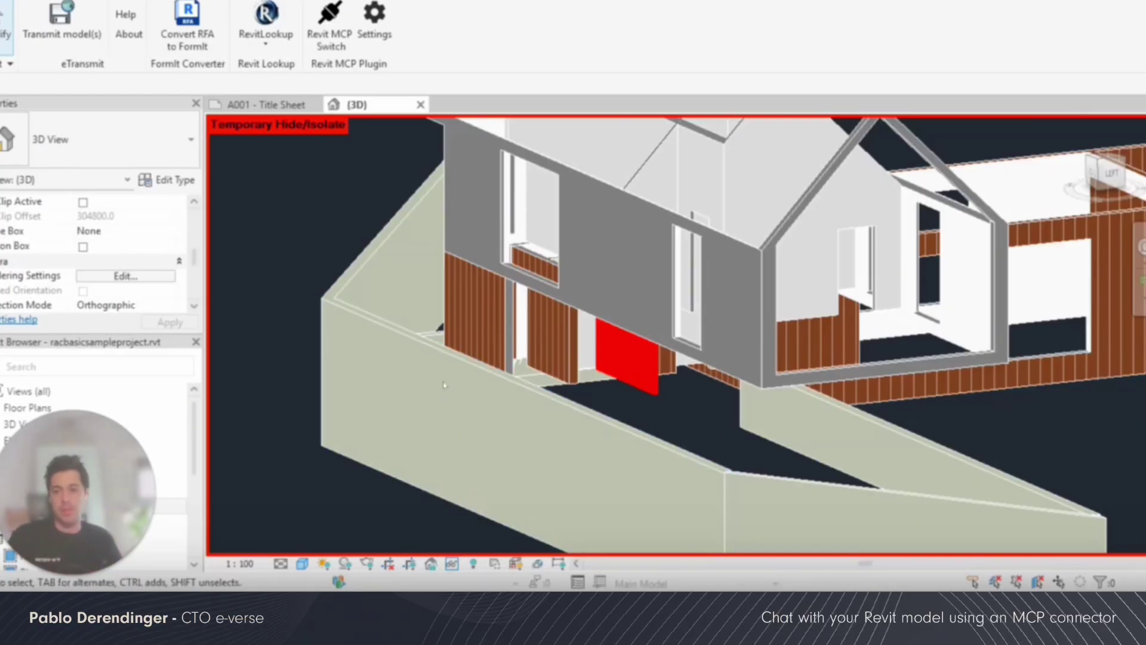
{"action": "middle_click_drag", "start_coordinate": [507, 441], "coordinate": [388, 281], "text": "shift"}
{"action": "scroll", "coordinate": [652, 316], "scroll_direction": "up", "scroll_amount": 3}
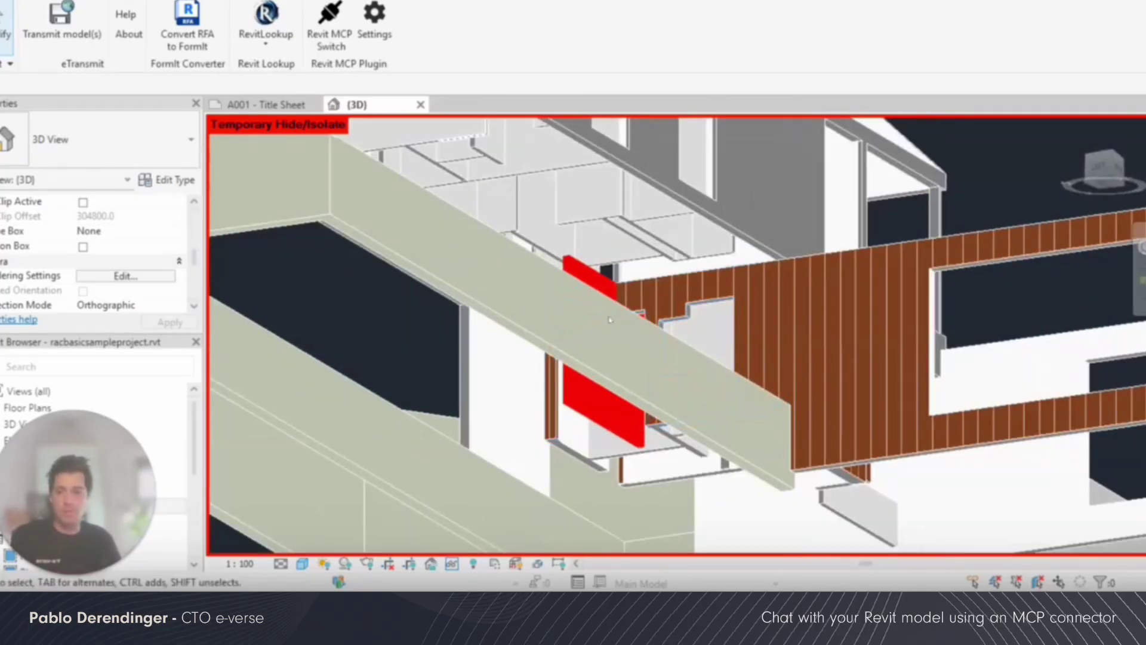
{"action": "middle_click_drag", "start_coordinate": [624, 382], "coordinate": [585, 370], "text": "shift"}
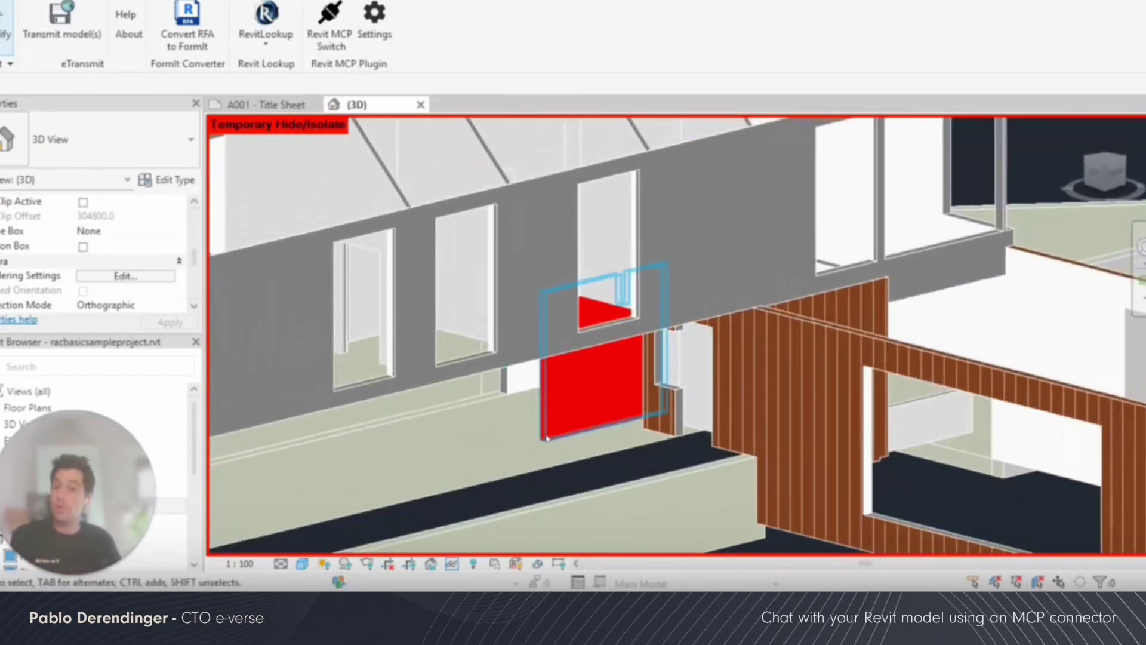
{"action": "left_click", "coordinate": [585, 370]}
{"action": "middle_click_drag", "start_coordinate": [463, 461], "coordinate": [737, 457], "text": "shift"}
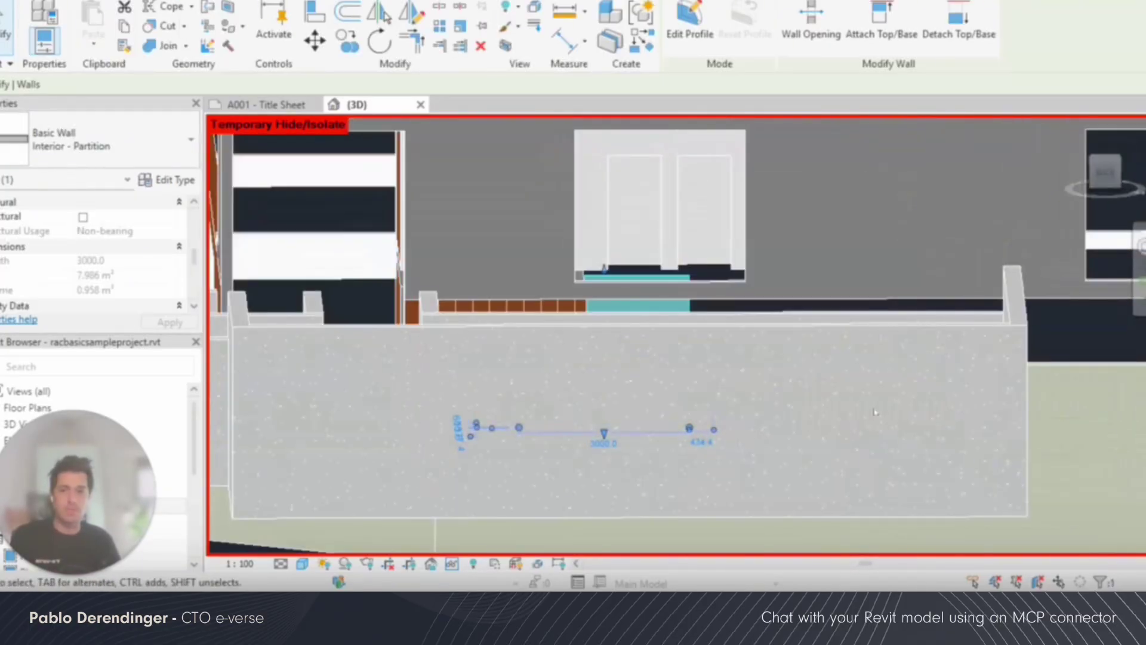